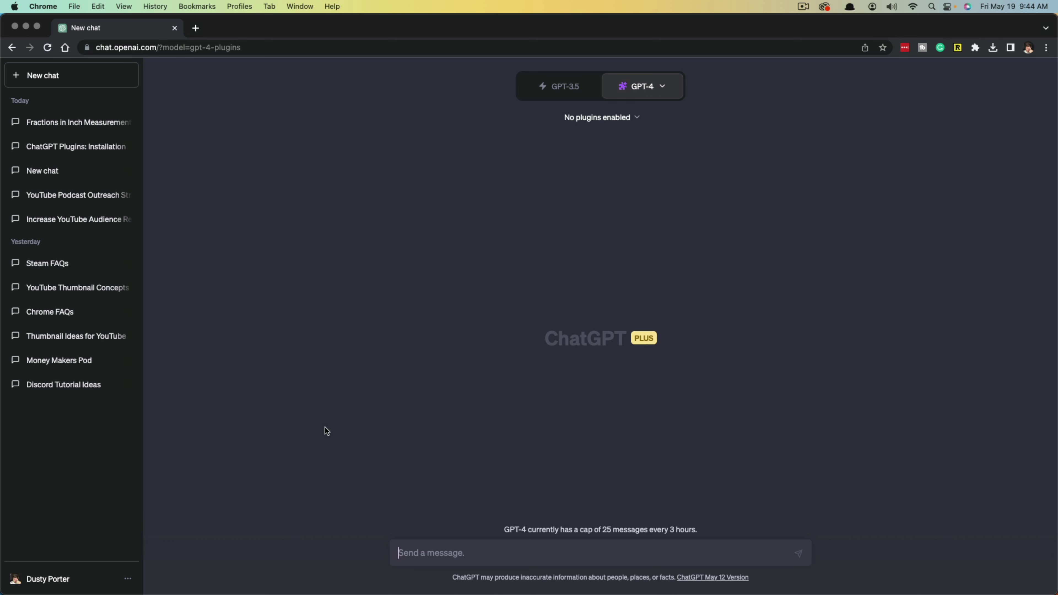
# Keep GPT-4 selected and confirm the Plugins beta feature is switched on in Settings.
pyautogui.moveTo(664, 91)
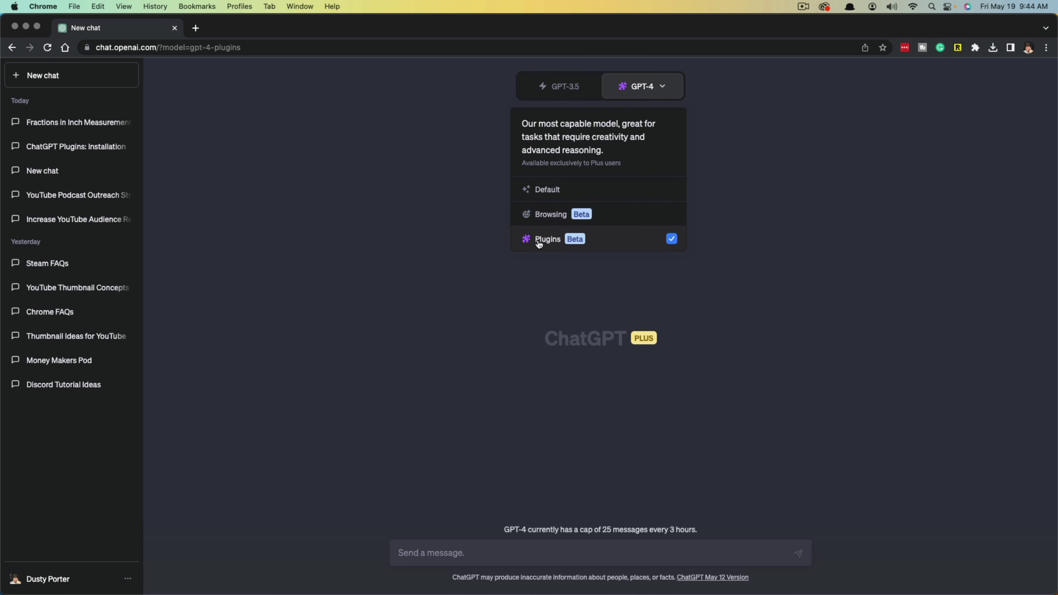
pyautogui.click(563, 239)
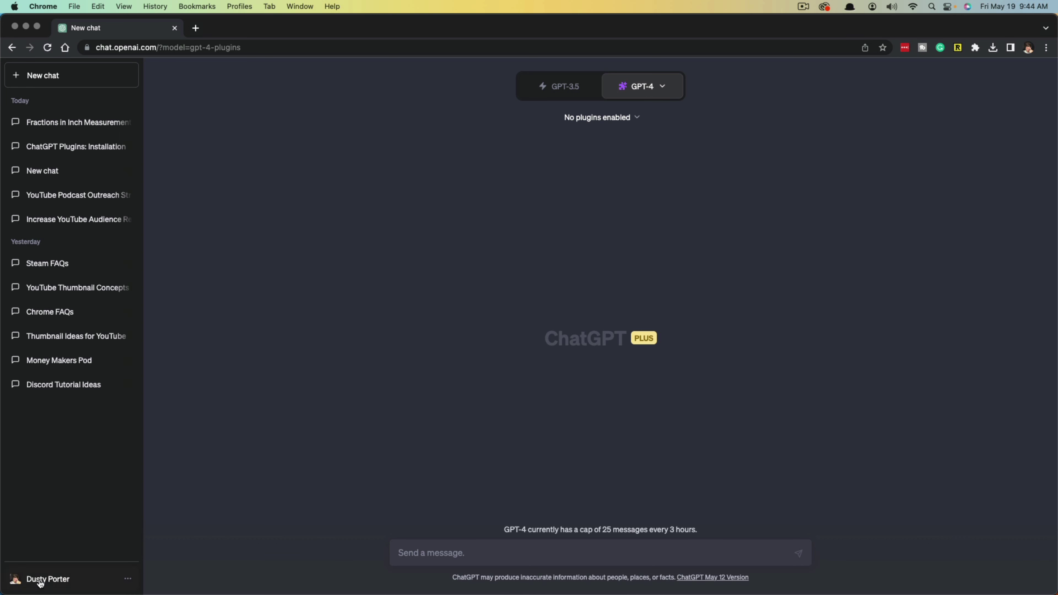
pyautogui.click(124, 581)
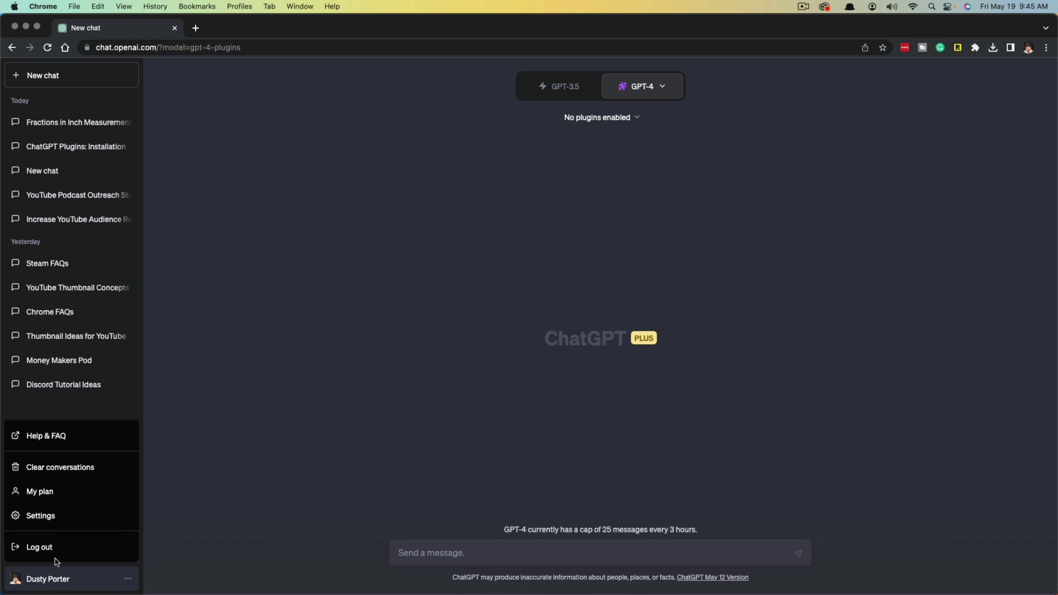
pyautogui.click(49, 519)
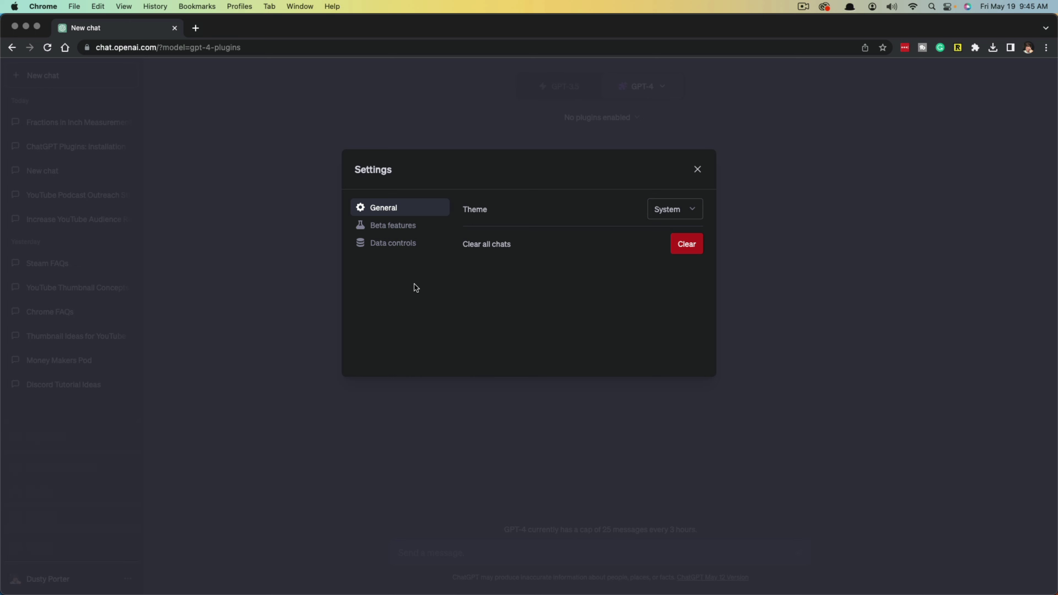
pyautogui.click(394, 230)
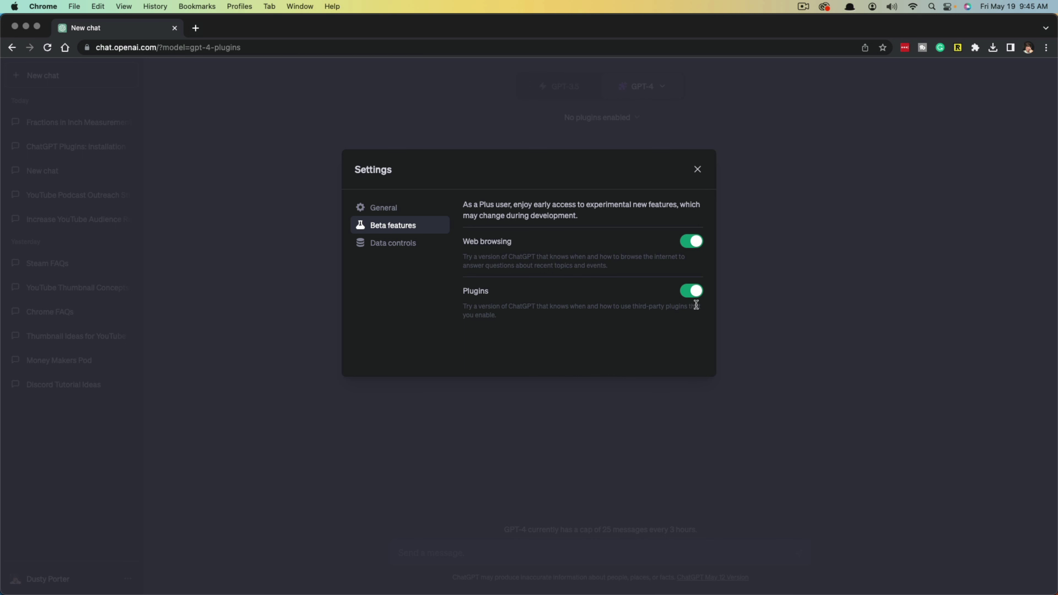
pyautogui.click(695, 294)
pyautogui.click(690, 293)
pyautogui.click(698, 169)
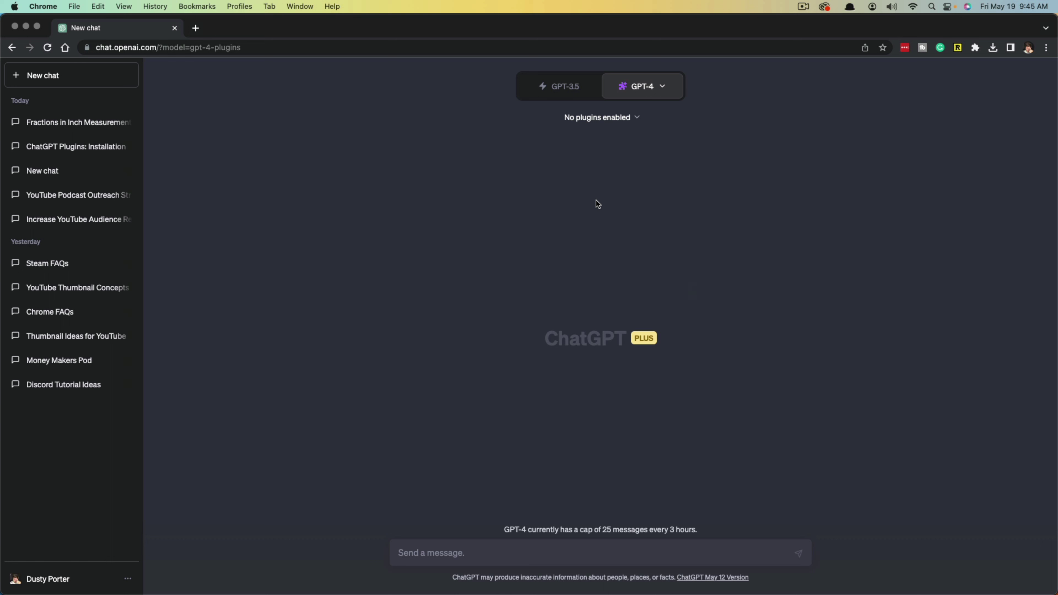
# Open the Plugin store from the plugins dropdown under GPT-4.
pyautogui.moveTo(655, 97)
pyautogui.click(602, 125)
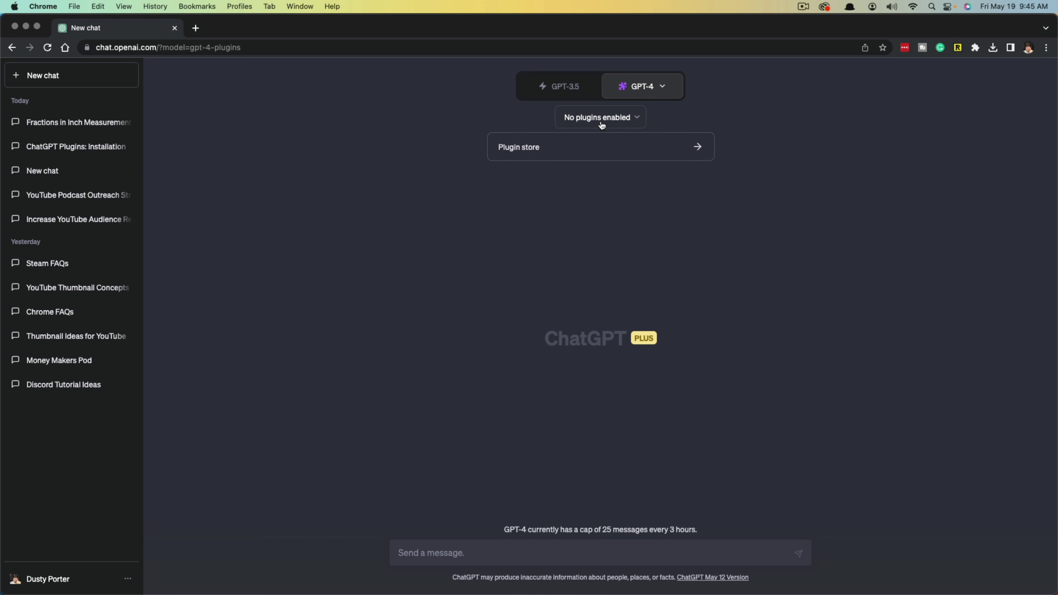
pyautogui.click(560, 154)
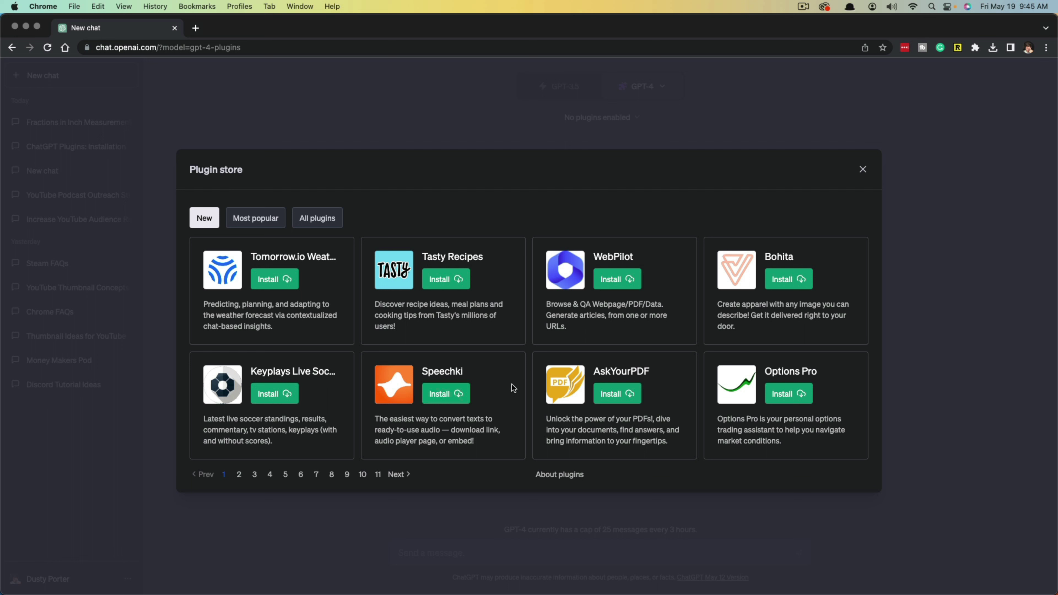
# Install the Prompt Perfect plugin and close the Plugin store.
pyautogui.click(444, 394)
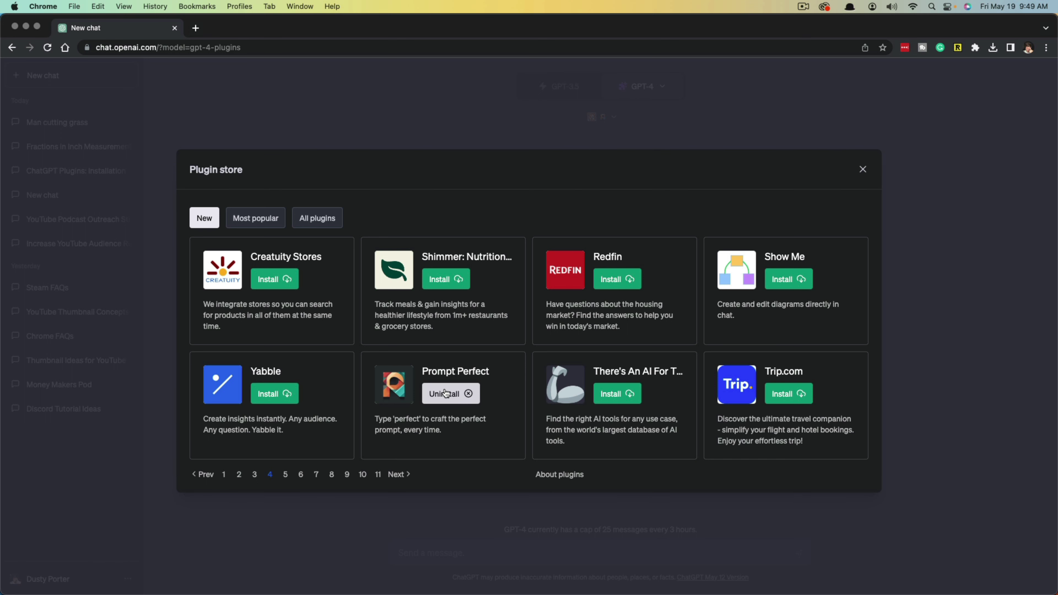
pyautogui.click(862, 170)
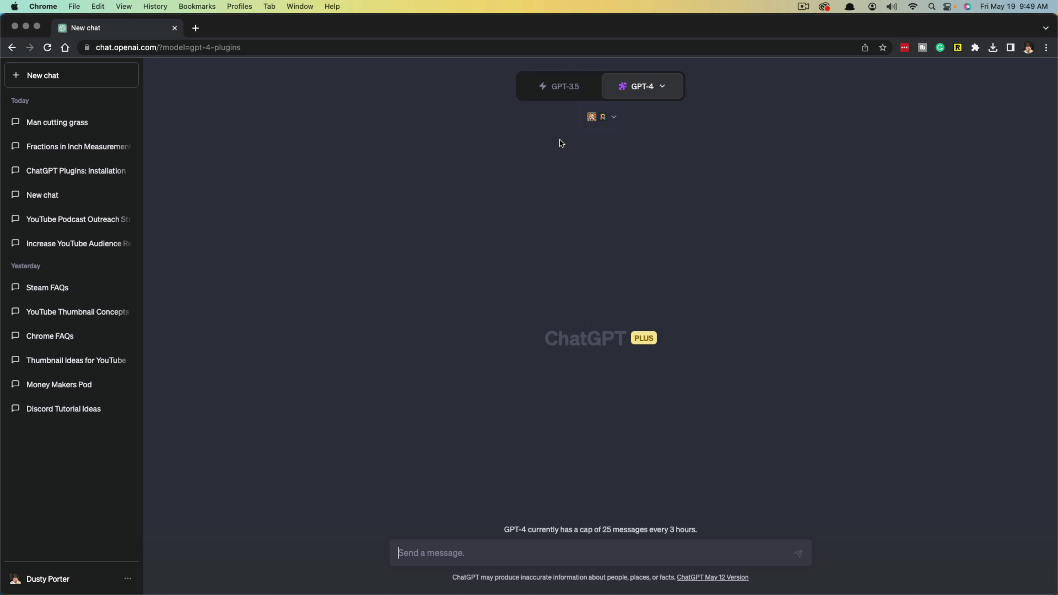
# Uncheck ImageSearch in the plugin list so only Prompt Perfect stays enabled.
pyautogui.click(615, 121)
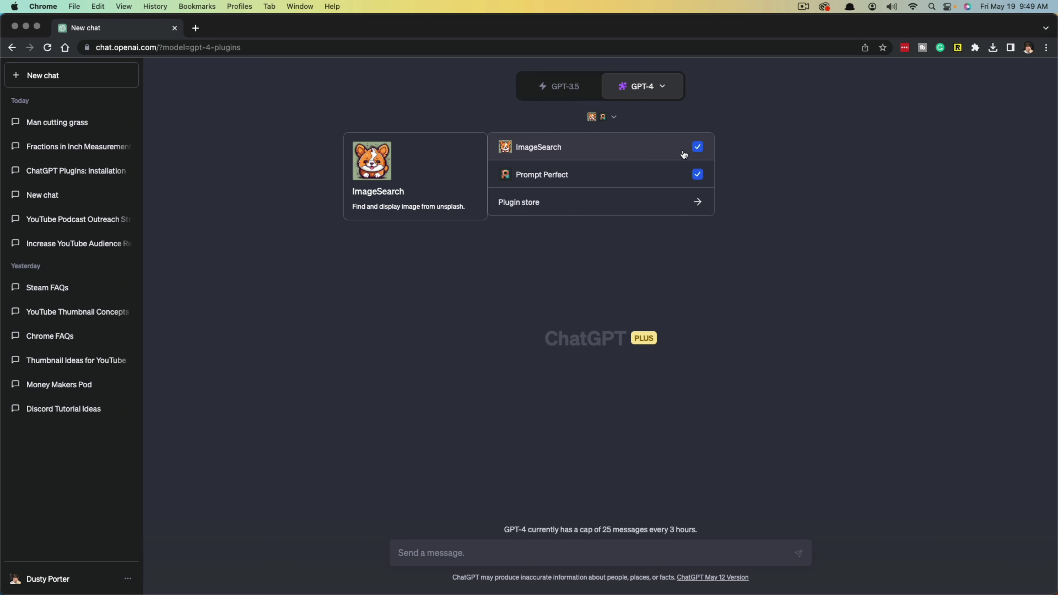
pyautogui.click(698, 148)
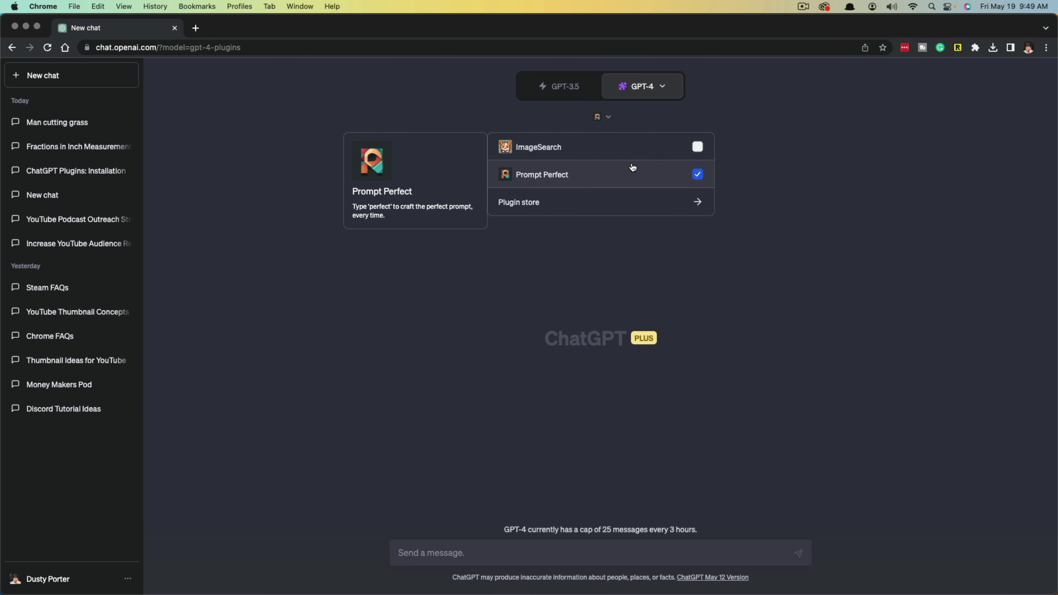
pyautogui.click(771, 252)
pyautogui.click(610, 126)
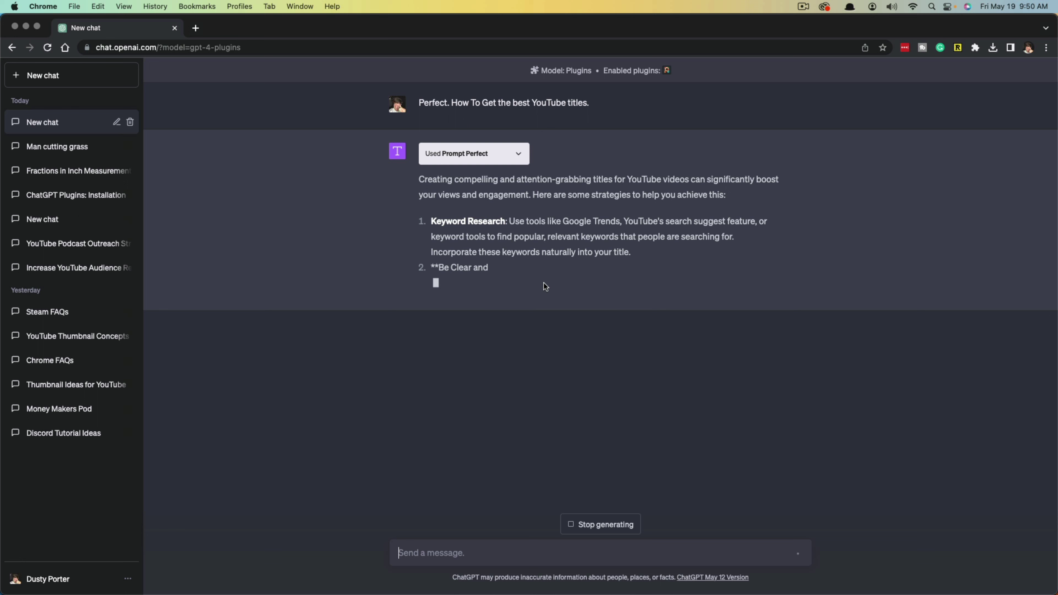
# Review the Prompt Perfect request and response in the YouTube titles answer, then collapse them.
pyautogui.click(475, 153)
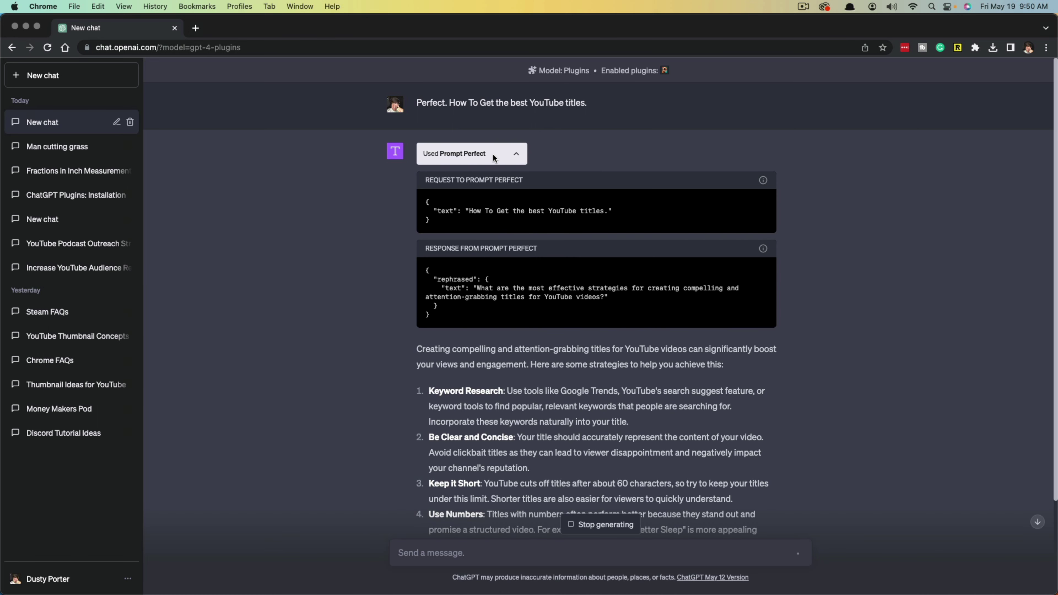
pyautogui.click(517, 157)
pyautogui.click(517, 157)
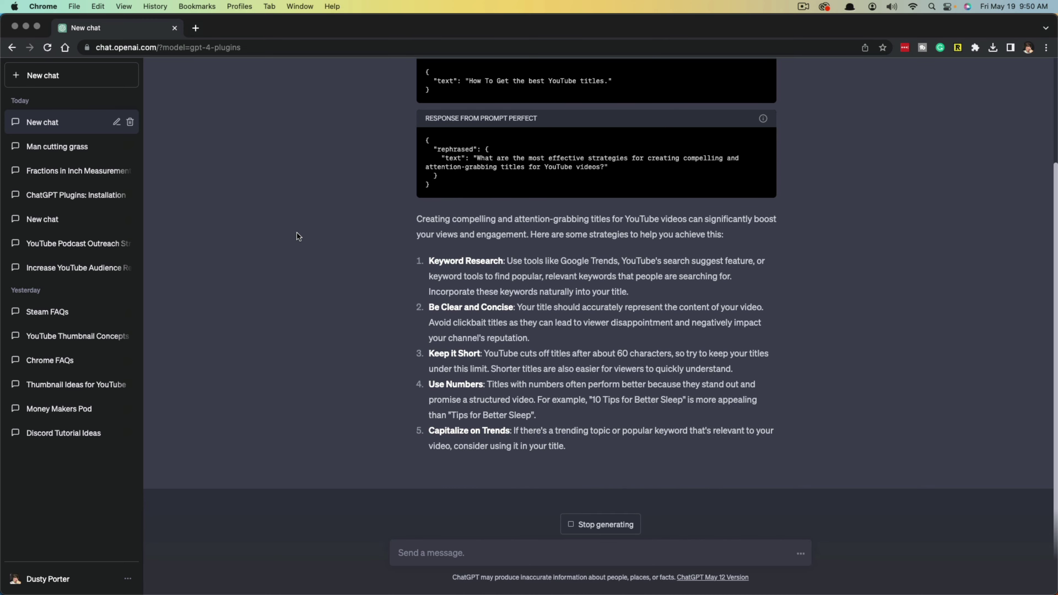
pyautogui.scroll(3, 342, 247)
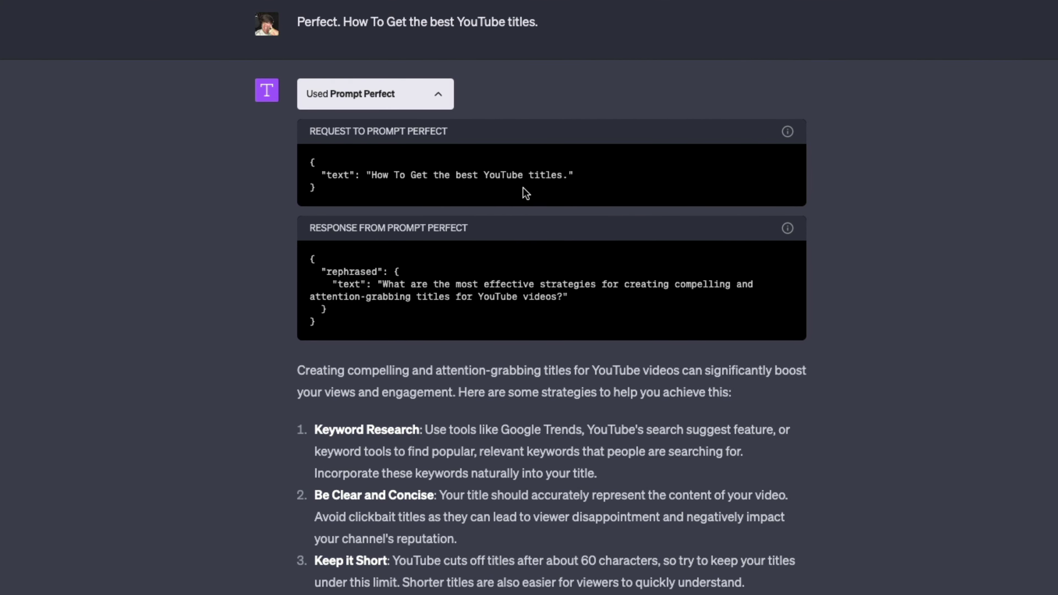
pyautogui.scroll(-1, 308, 285)
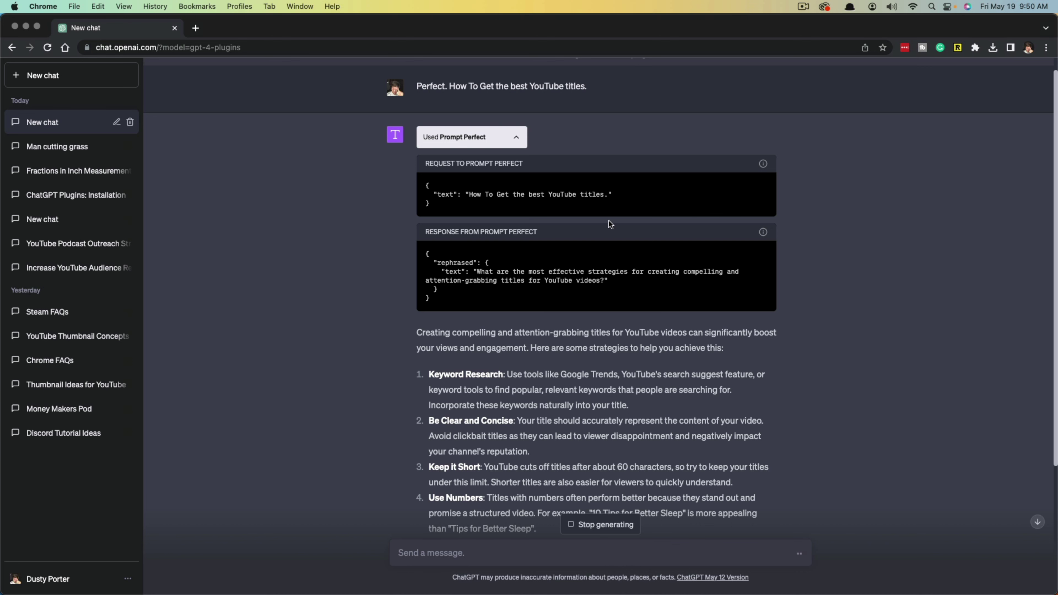
pyautogui.click(515, 137)
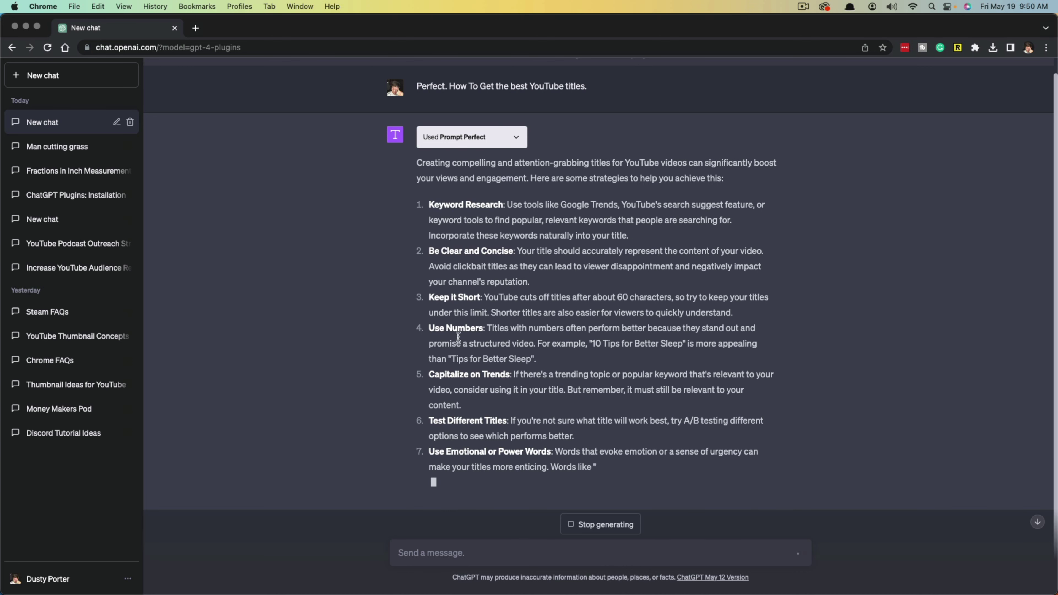
pyautogui.scroll(1, 460, 343)
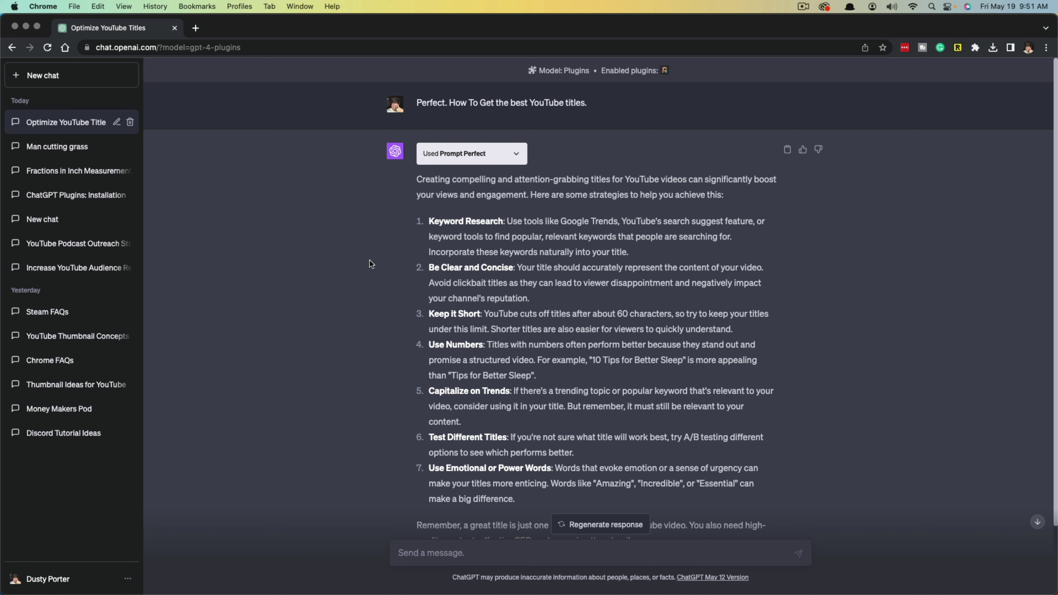
# Check the Beta features settings, then start a fresh GPT-4 chat.
pyautogui.click(48, 579)
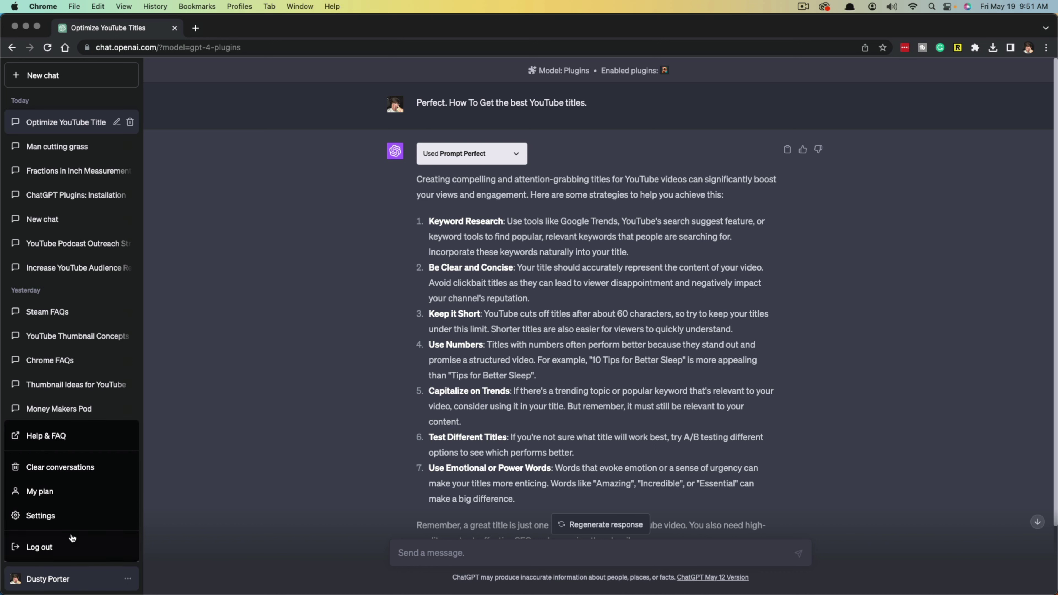
pyautogui.click(54, 517)
pyautogui.click(394, 225)
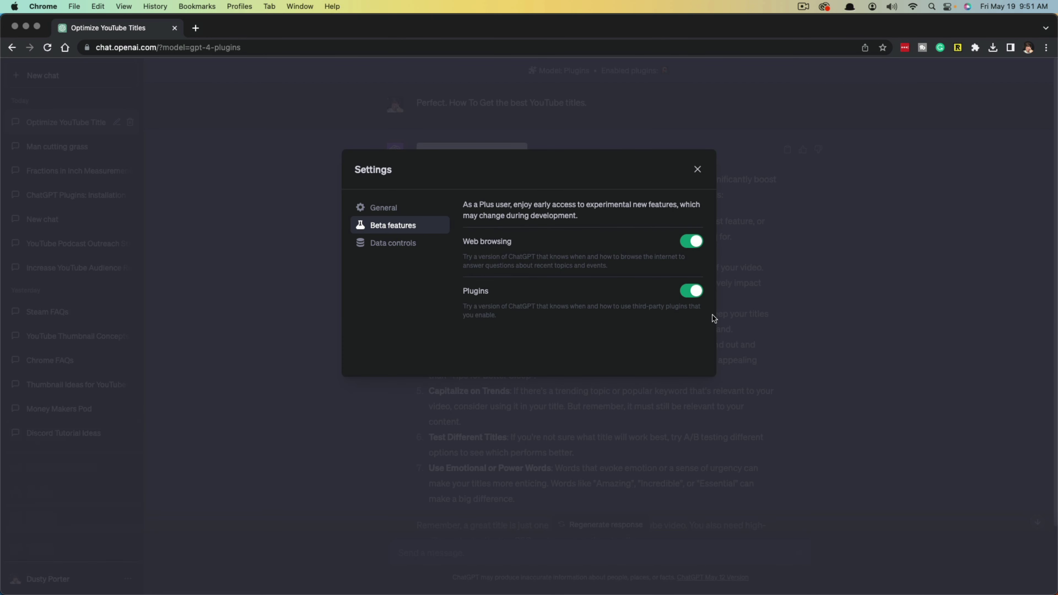
pyautogui.click(698, 169)
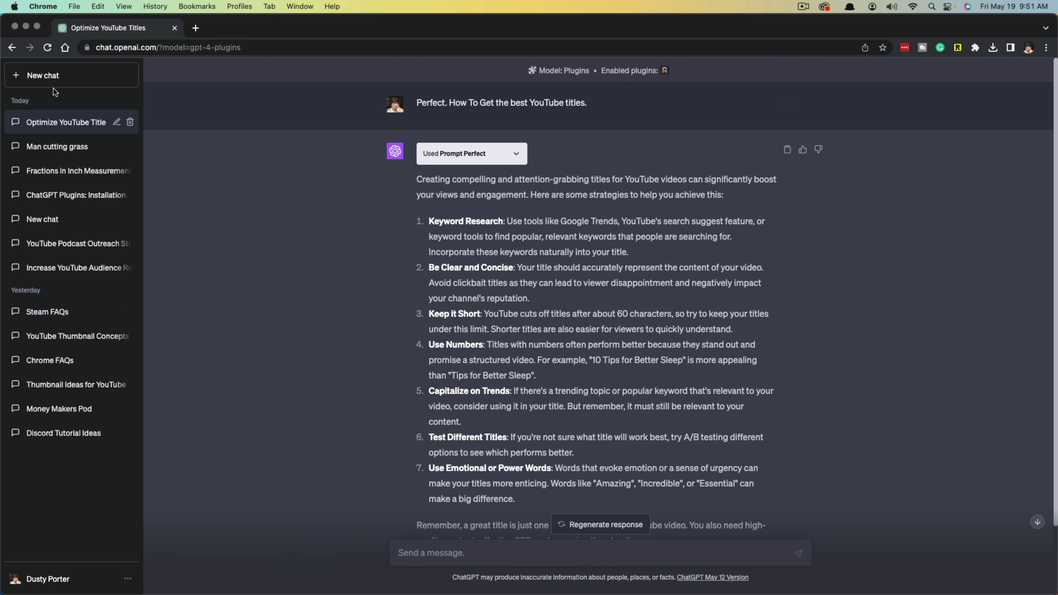
pyautogui.click(52, 78)
# Glance at the Plugin store, then uncheck Prompt Perfect so no plugins remain enabled.
pyautogui.moveTo(621, 102)
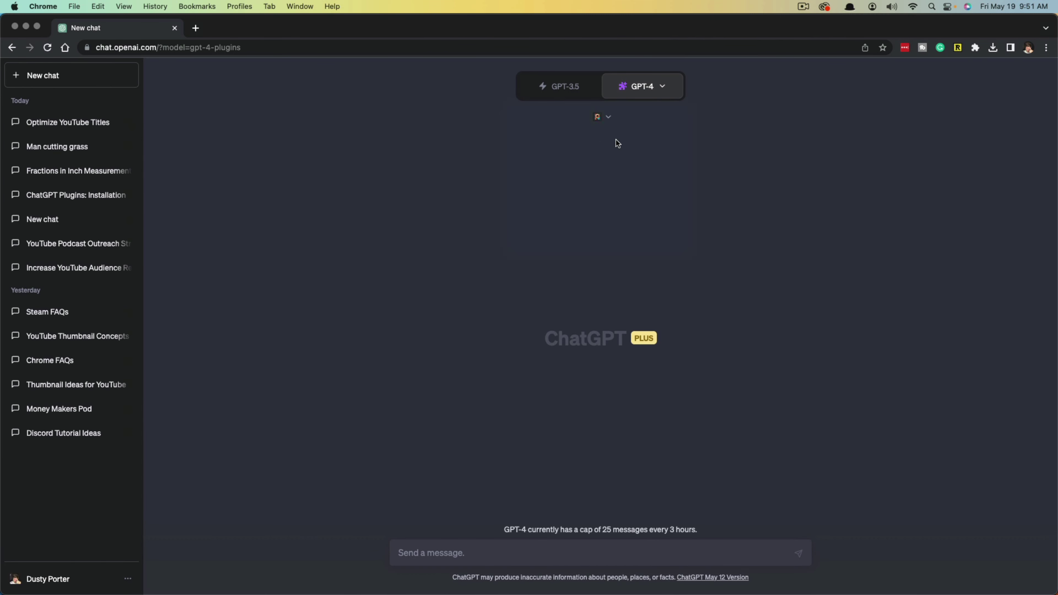
pyautogui.click(603, 120)
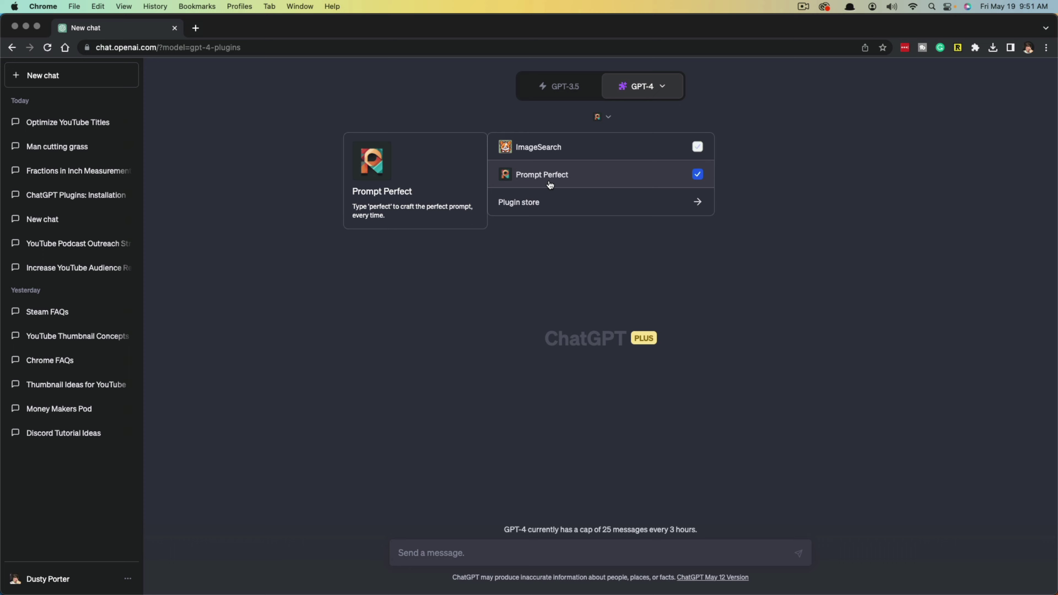
pyautogui.click(539, 205)
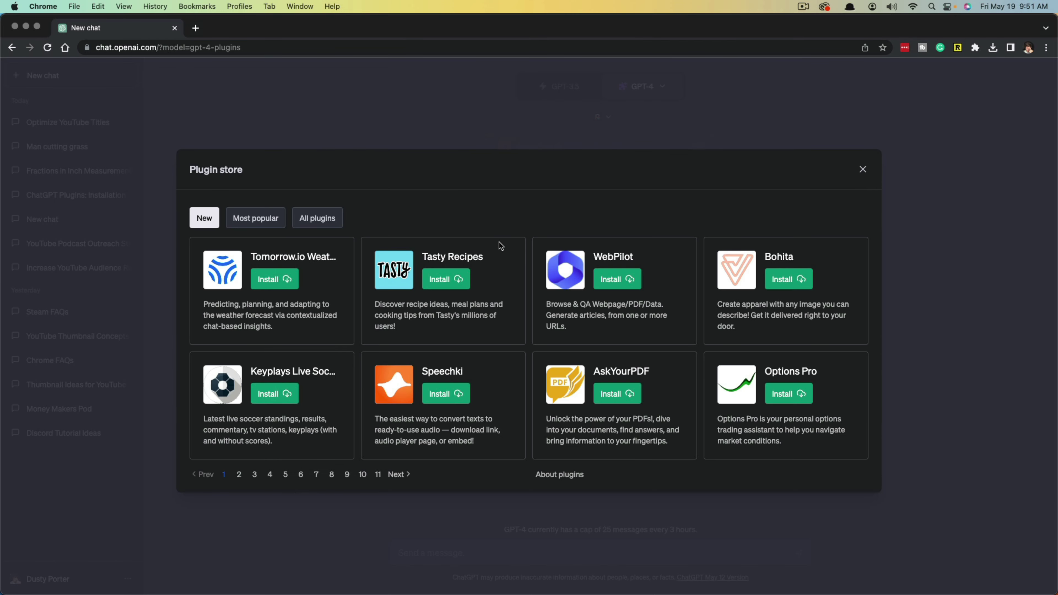
pyautogui.click(863, 169)
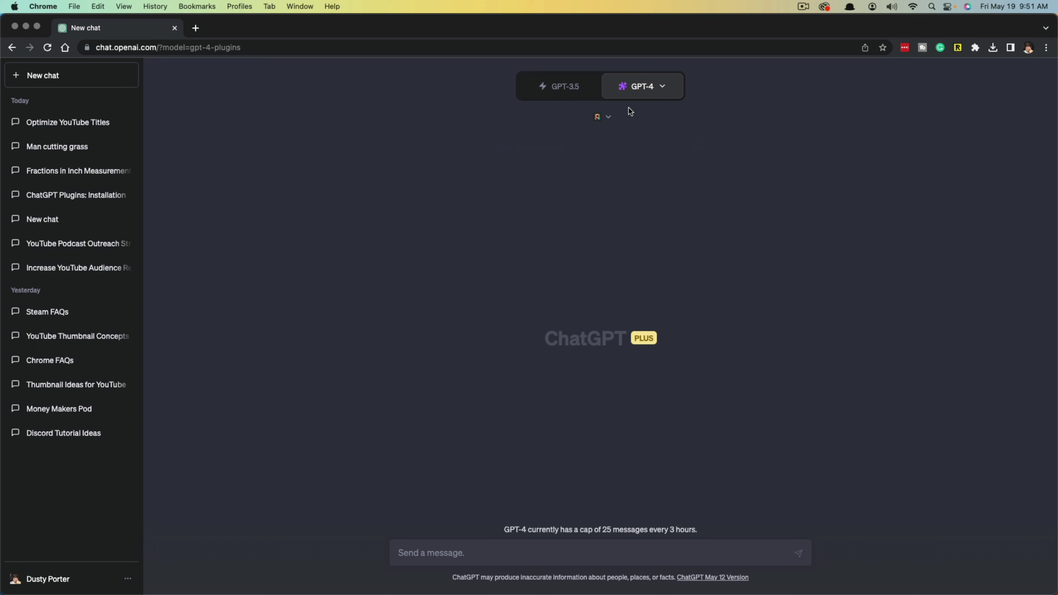
pyautogui.click(608, 122)
pyautogui.click(697, 175)
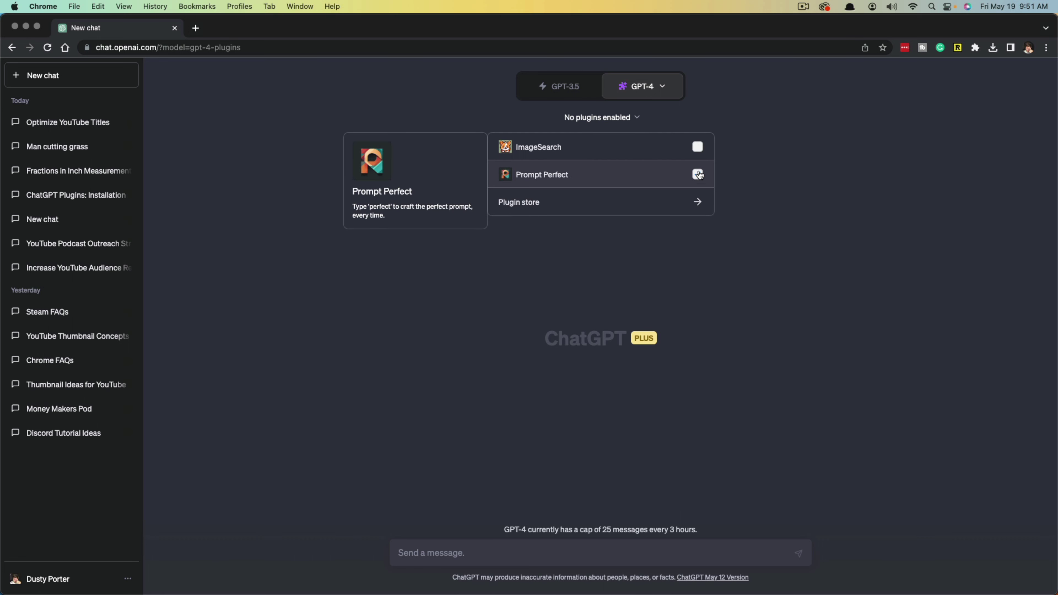
pyautogui.click(865, 206)
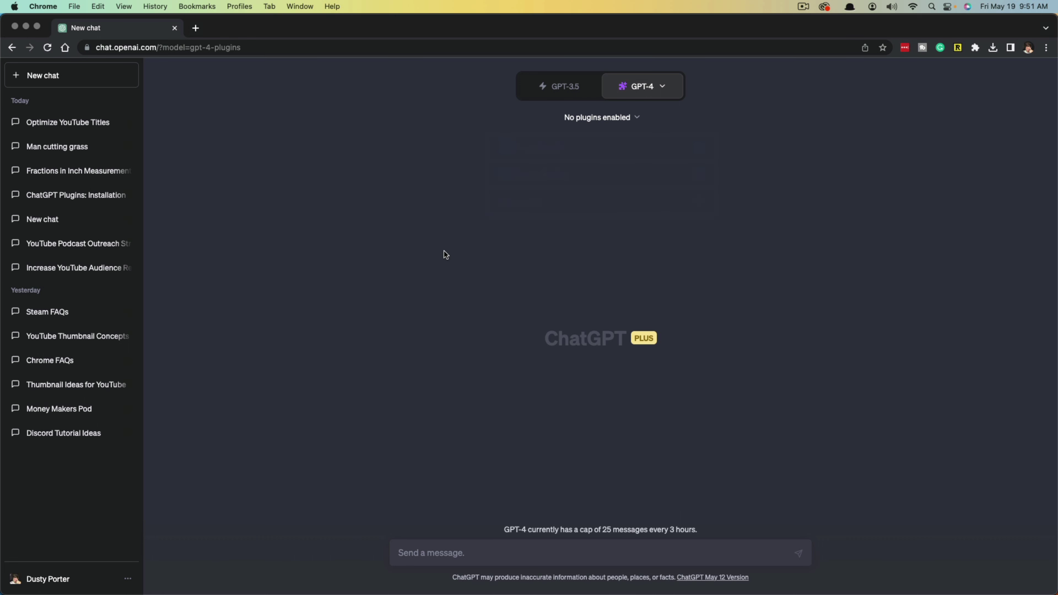